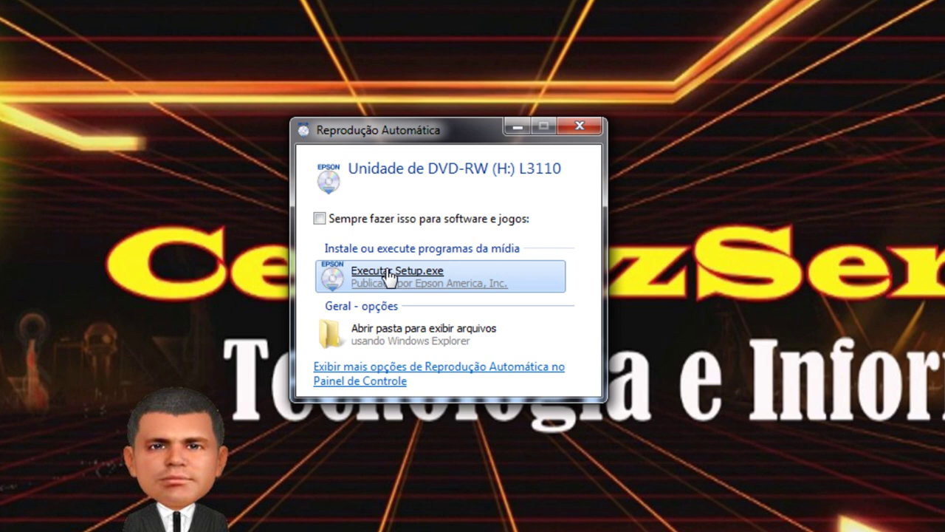
Step: Run Setup.exe from the L3110 disc and install all listed software in Português, accepting the licence agreement
left_click(389, 275)
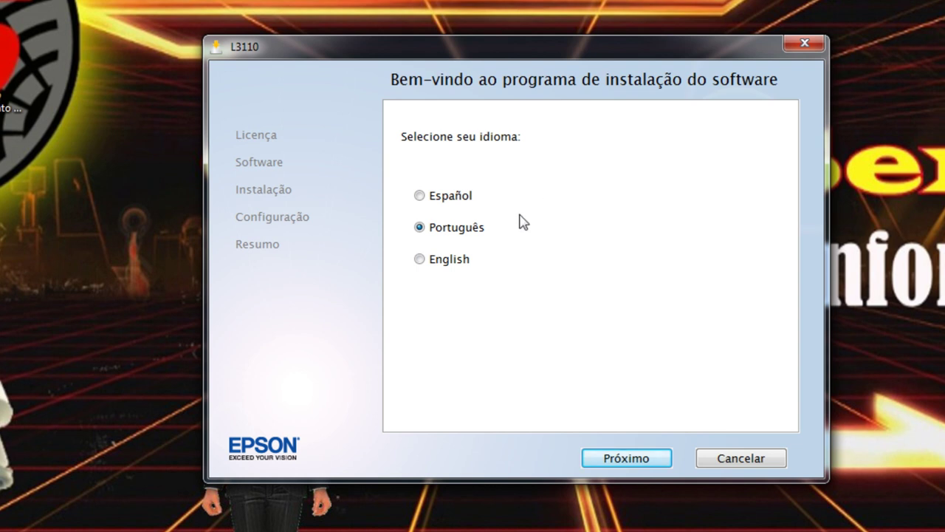
left_click(626, 460)
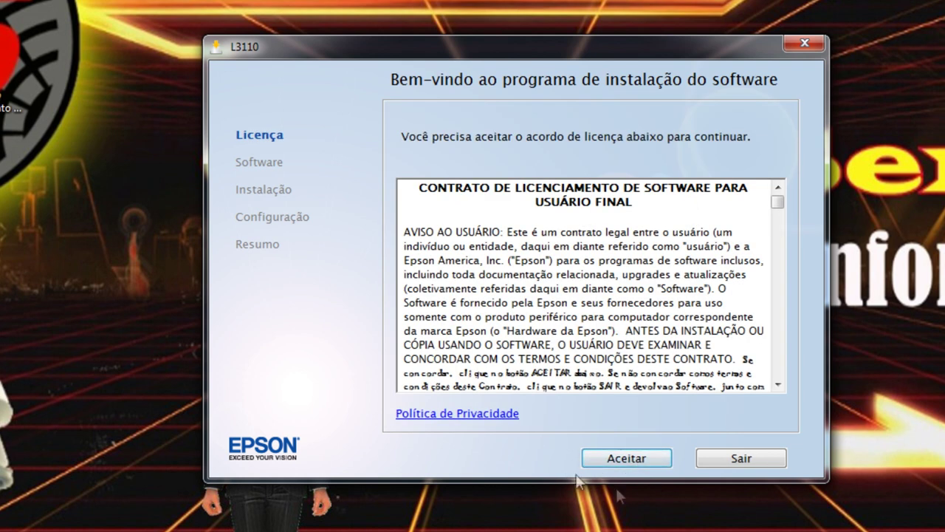
left_click(627, 460)
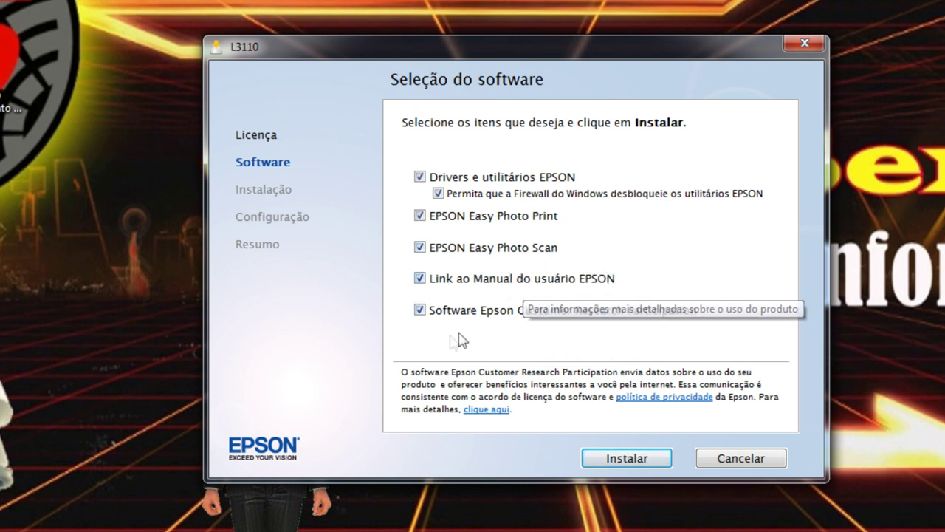
left_click(635, 462)
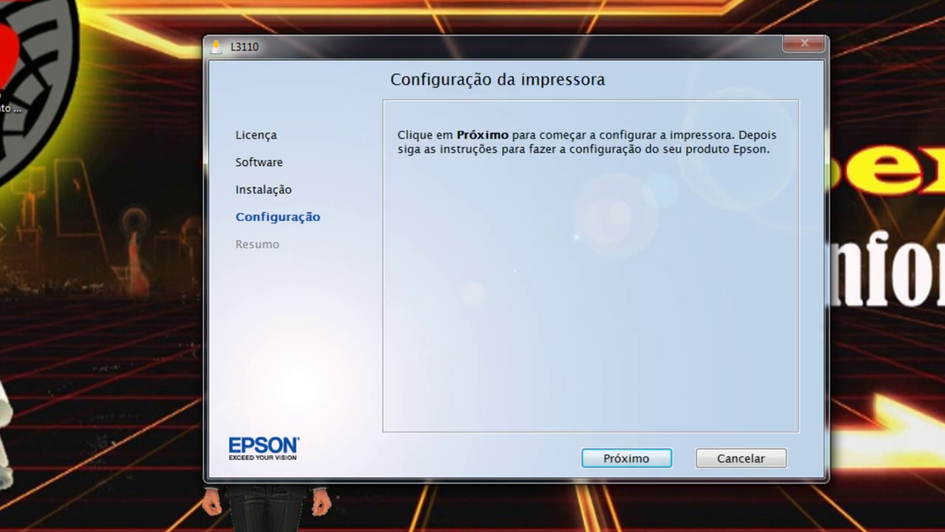
Step: Complete the printer configuration, confirming that the ink is loaded and continuing without printing a test page
left_click(628, 459)
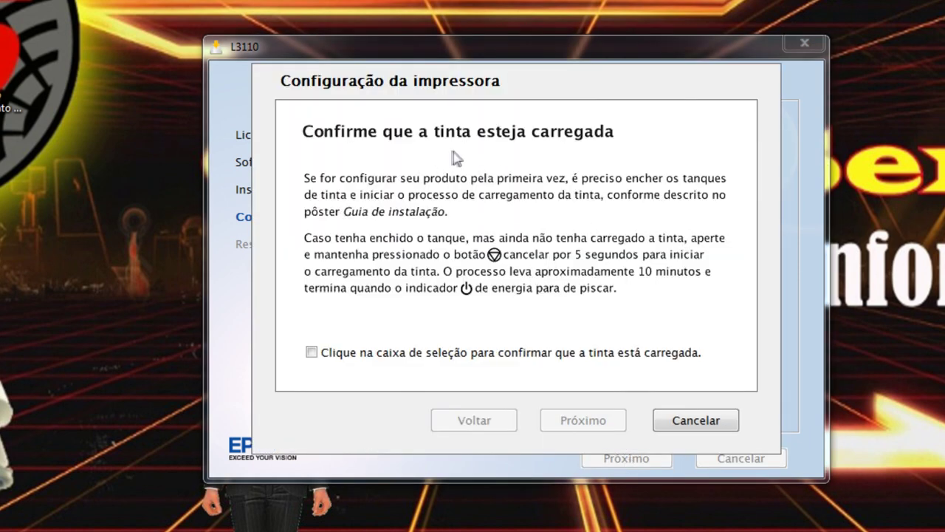
left_click(311, 353)
left_click(600, 428)
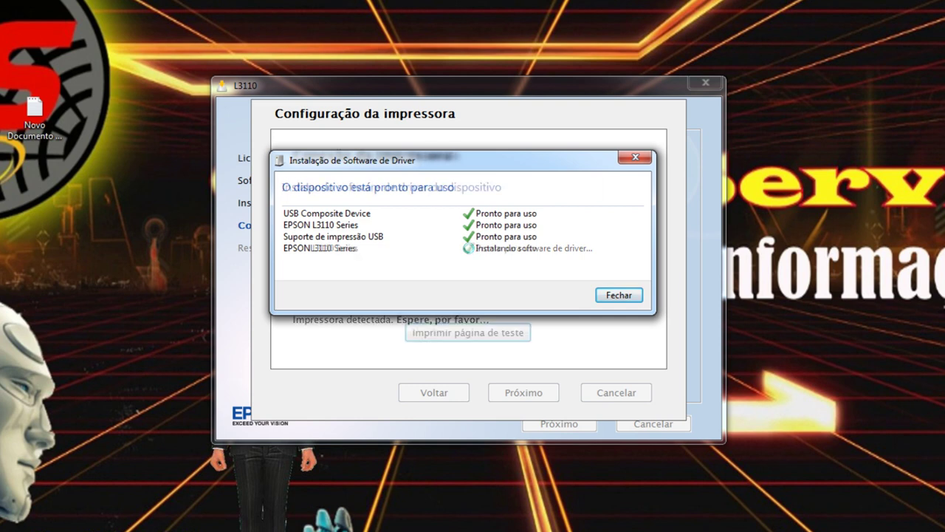
left_click(619, 297)
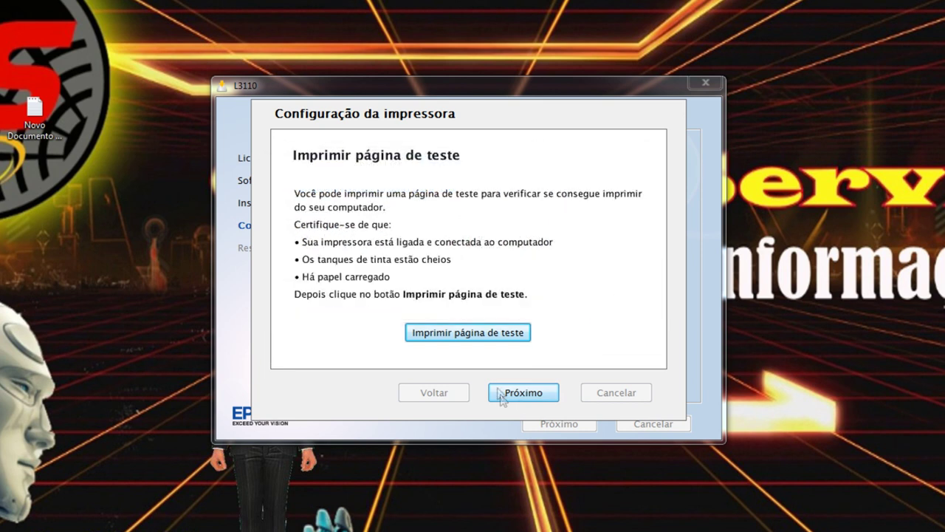
left_click(534, 393)
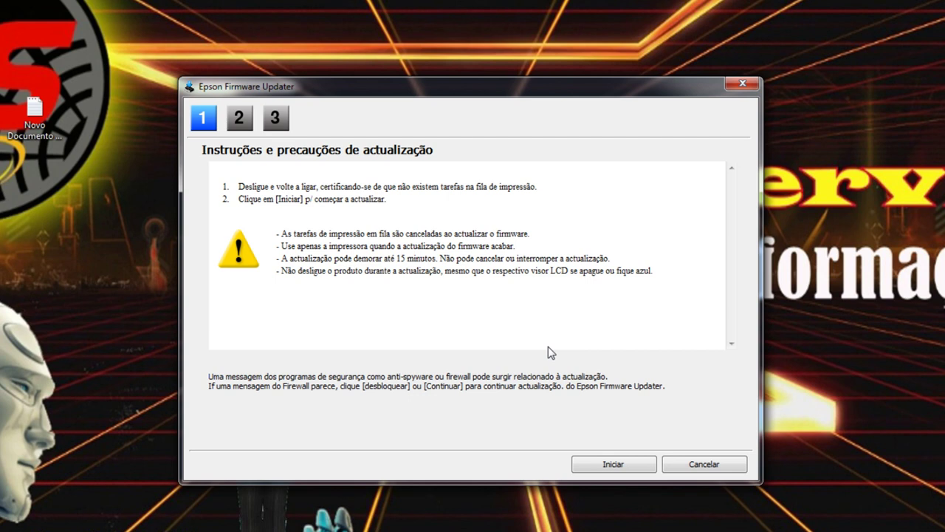
Step: Run the printer firmware update to its end and exit the installer with product registration turned off
left_click(636, 465)
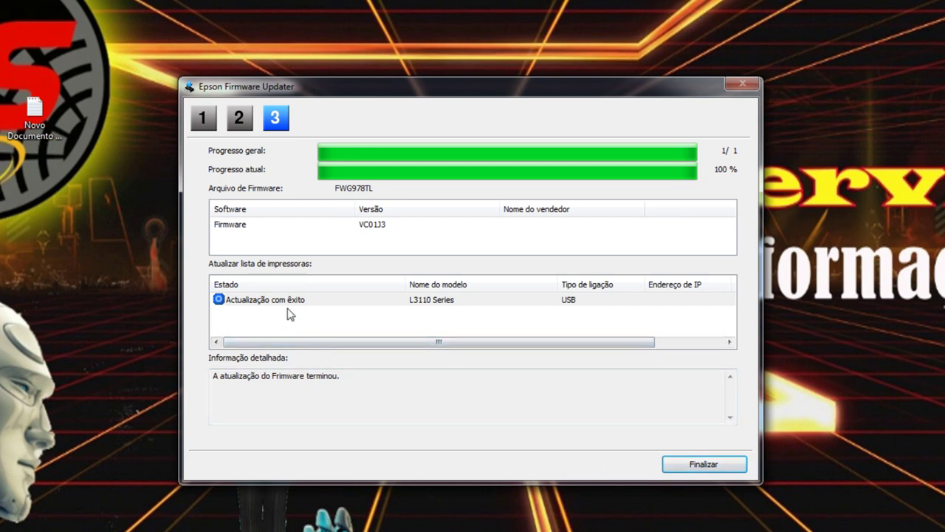
left_click(741, 463)
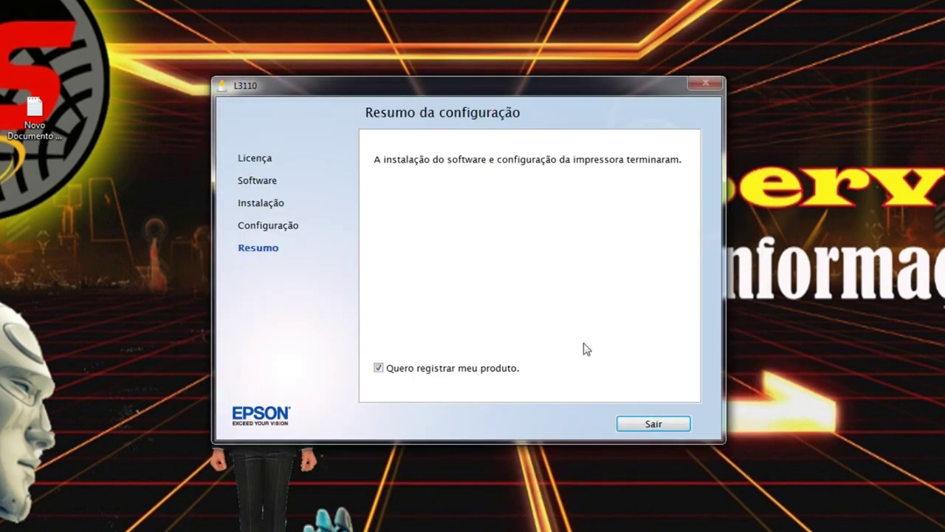
left_click(378, 368)
left_click(663, 427)
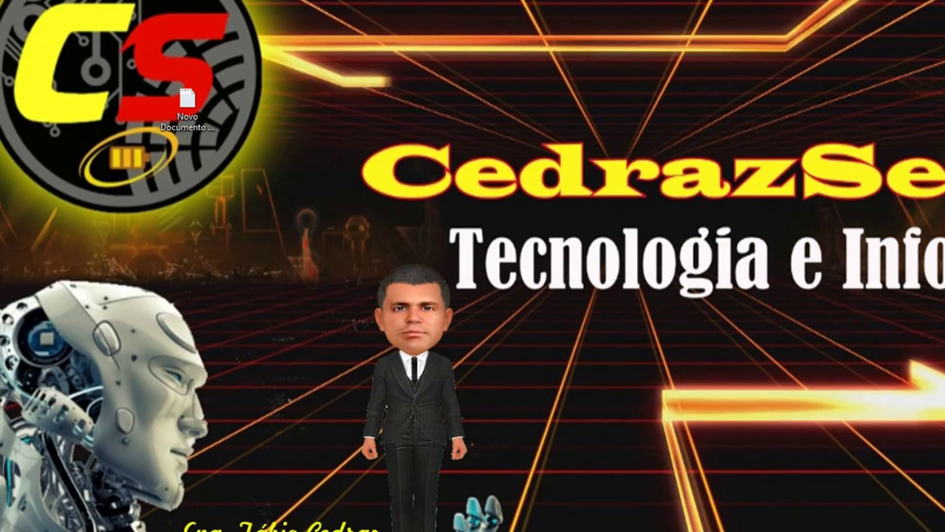
Step: Open Dispositivos e Impressoras from the Control Panel and select the EPSON L3110 Series printer
key("super")
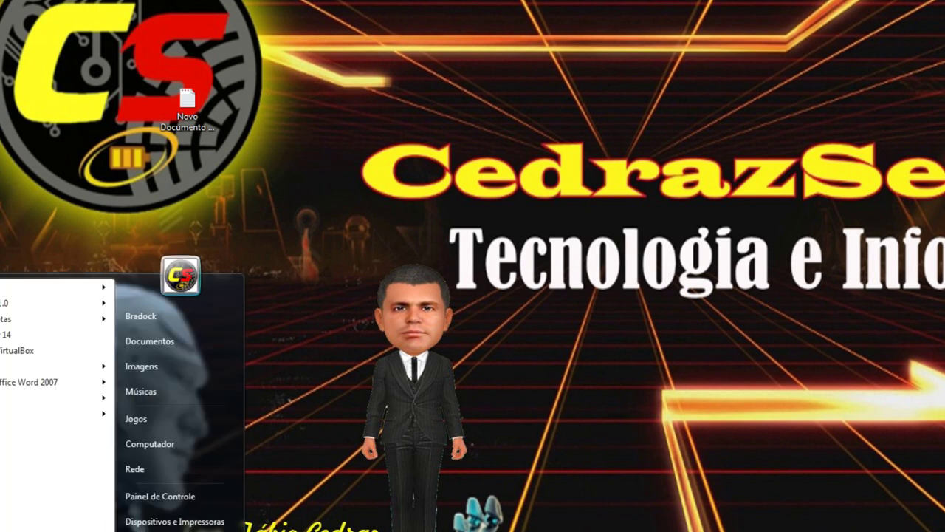
left_click(186, 489)
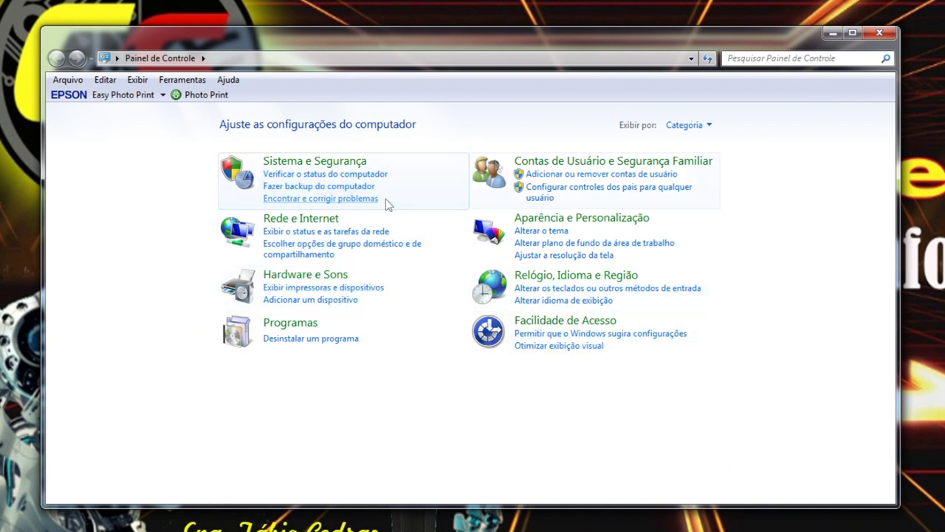
left_click(330, 289)
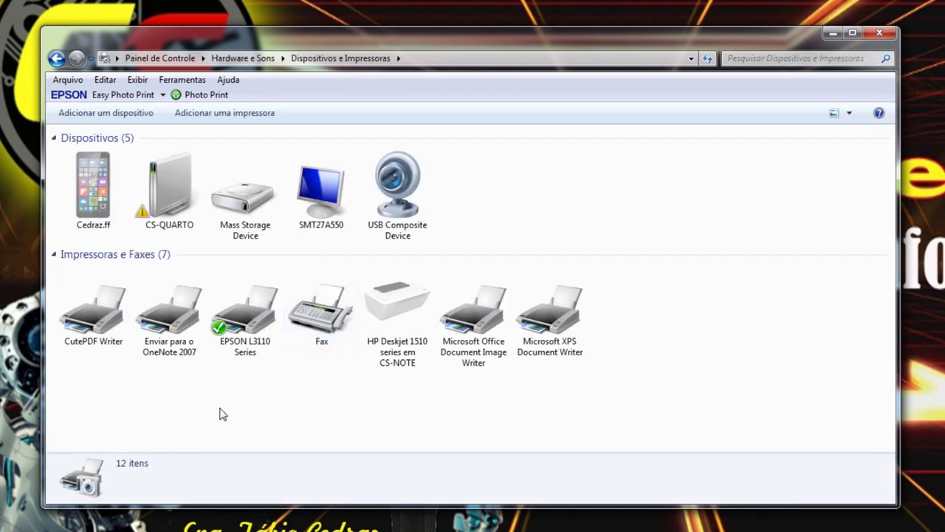
left_click(238, 316)
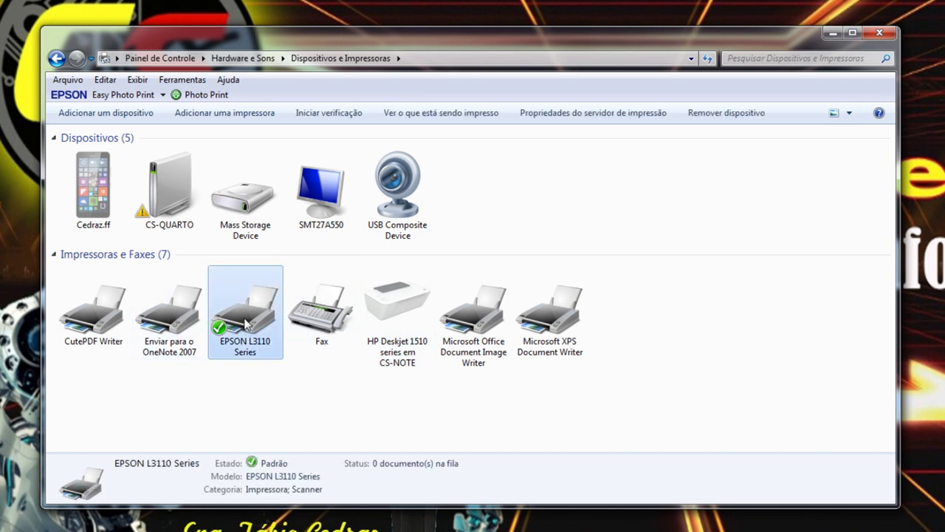
Step: Set CutePDF Writer as the default printer
left_click(104, 323)
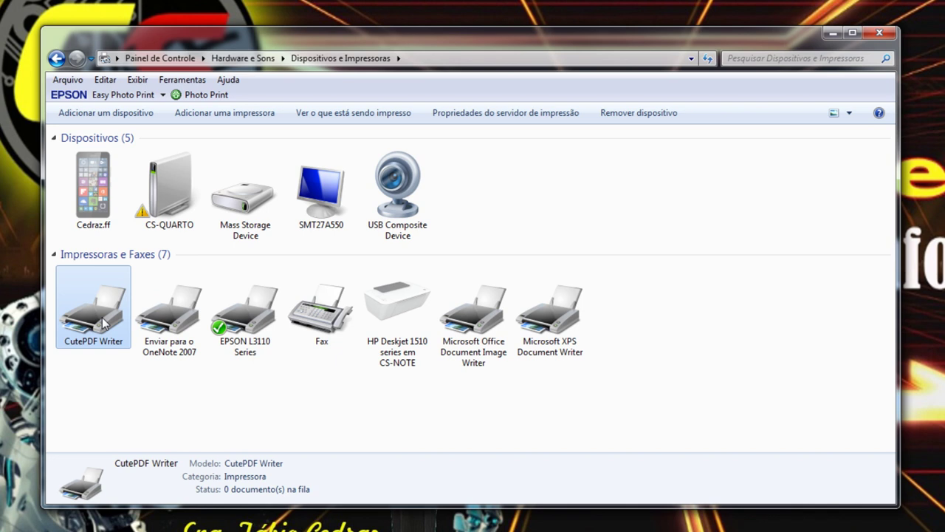
right_click(104, 323)
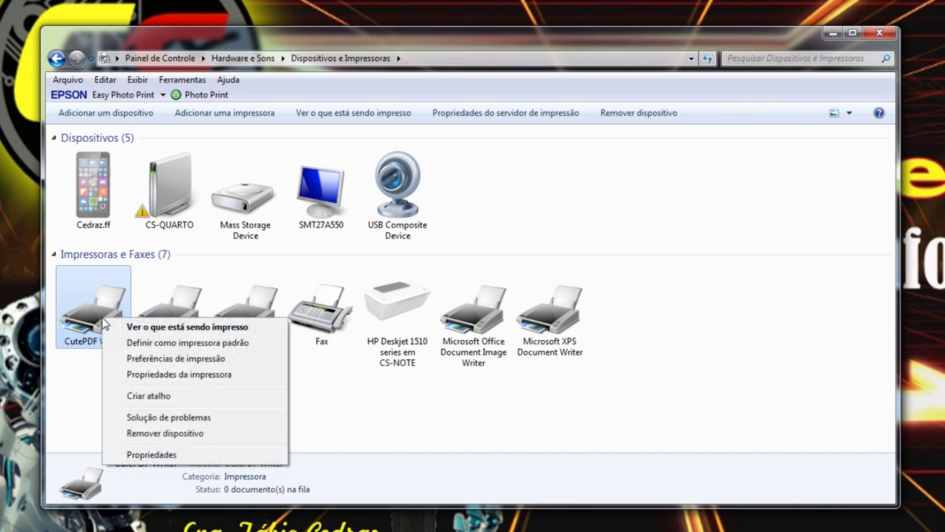
left_click(227, 345)
Step: Check the hardware functions in the EPSON L3110 Series device properties and close them
left_click(238, 329)
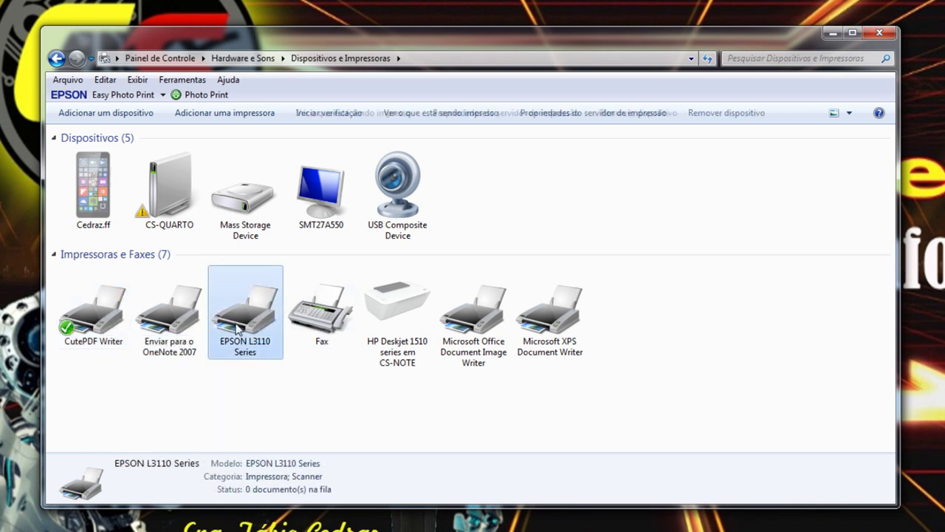
right_click(238, 329)
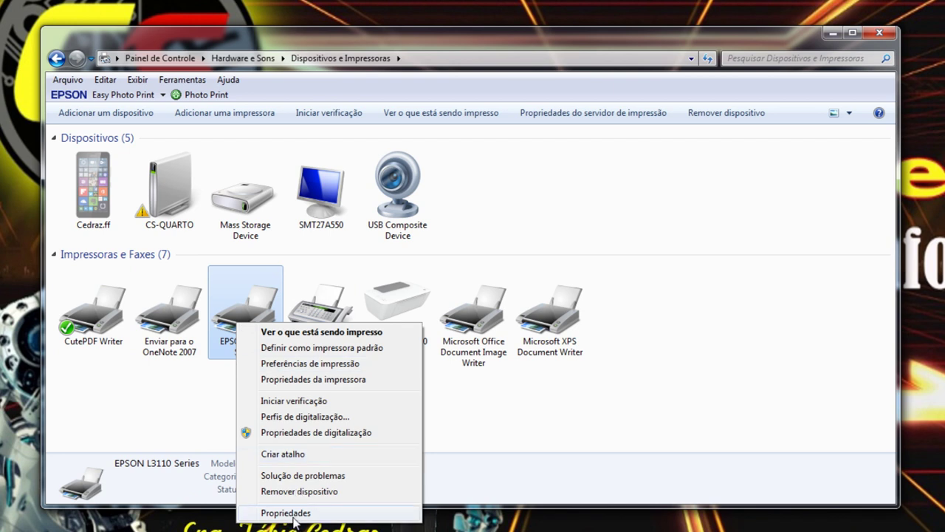
left_click(294, 521)
left_click_drag(383, 271, 430, 130)
left_click(342, 154)
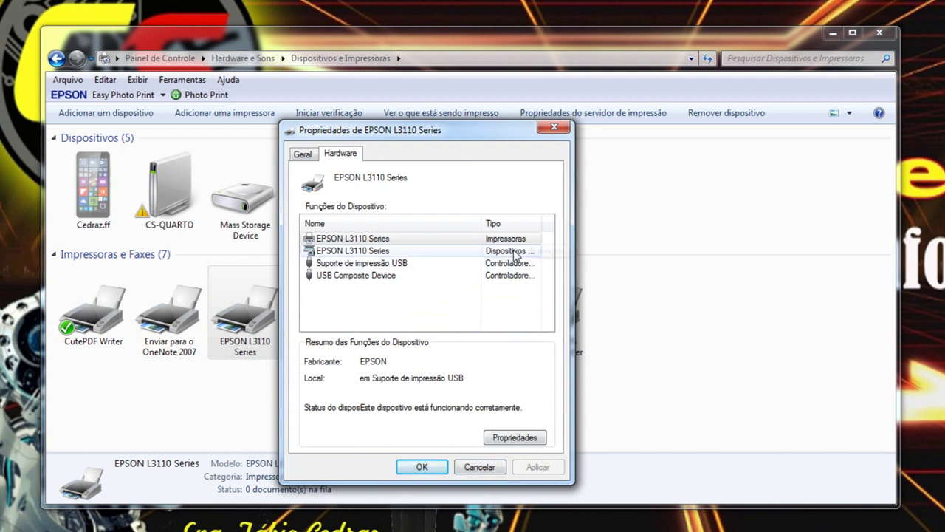
left_click(421, 467)
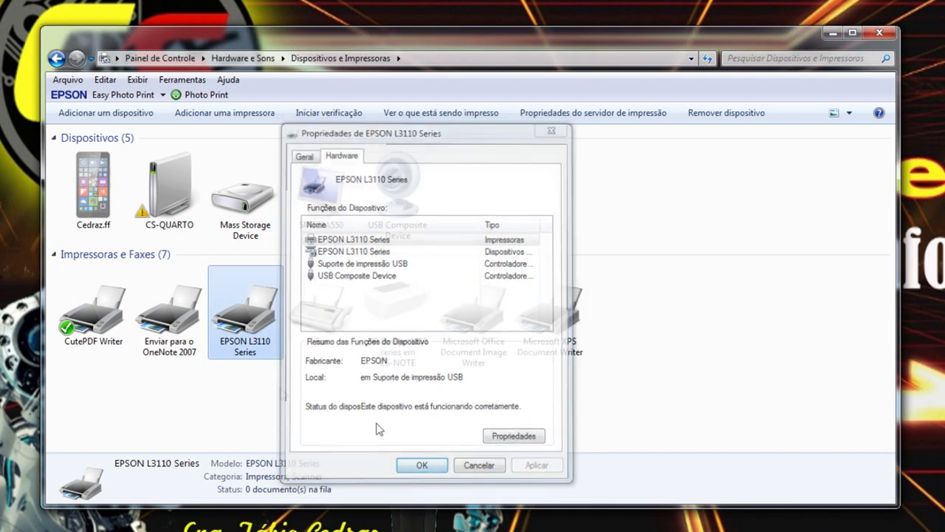
Step: Share the EPSON L3110 Series printer on the network under the name EPSON L3110 Series
right_click(242, 333)
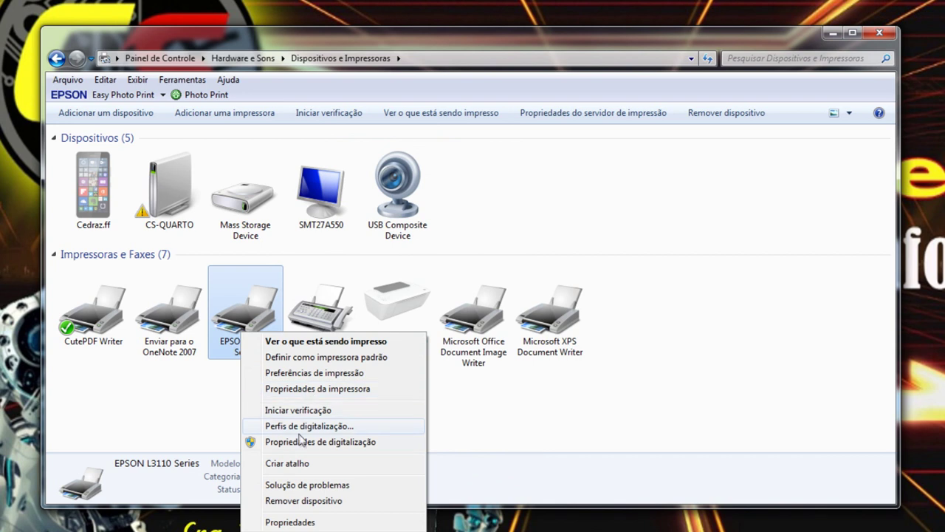
left_click(334, 389)
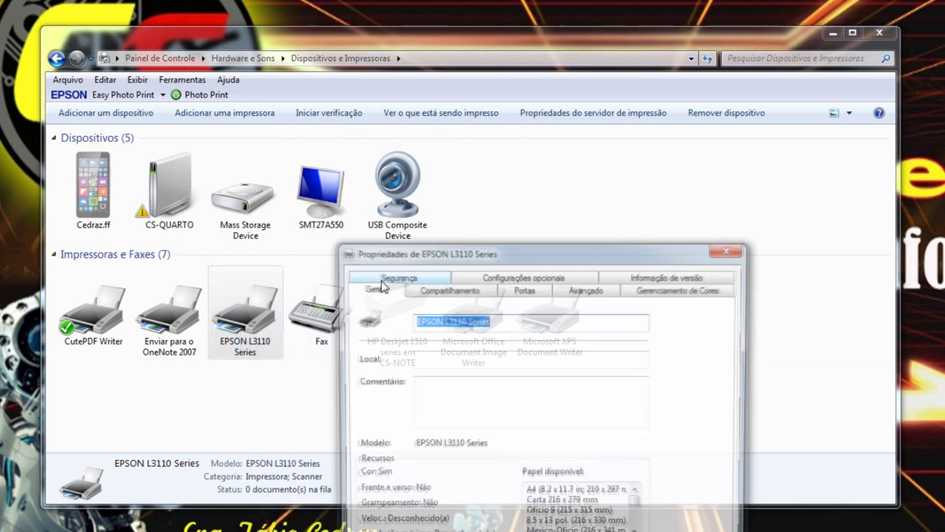
left_click_drag(478, 251, 398, 53)
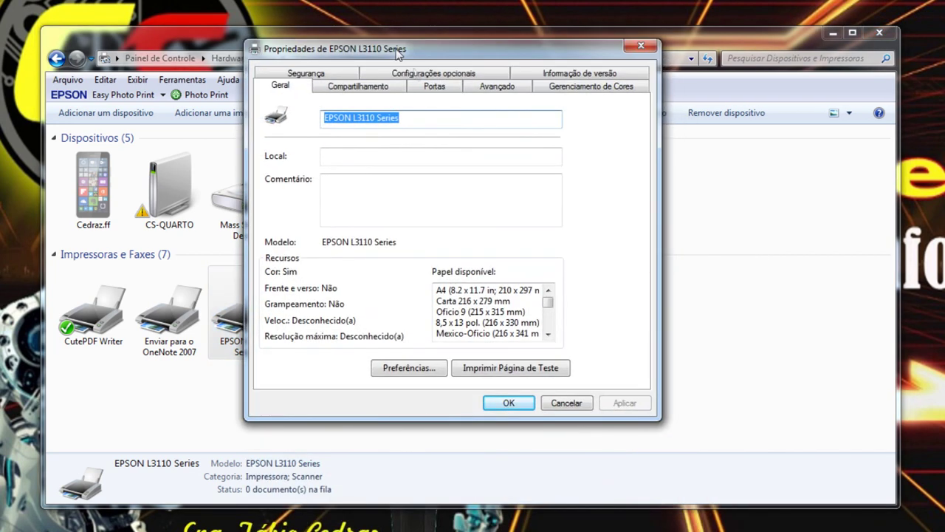
left_click(387, 88)
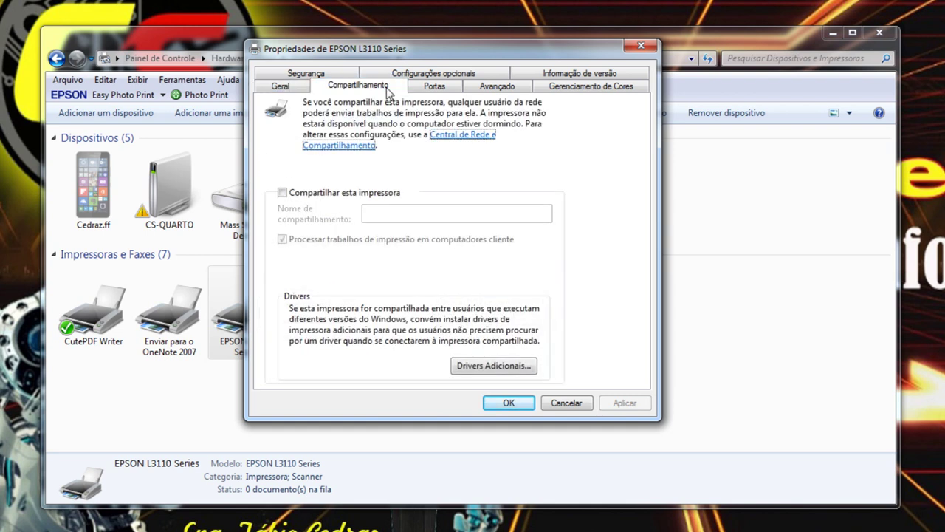
left_click(362, 195)
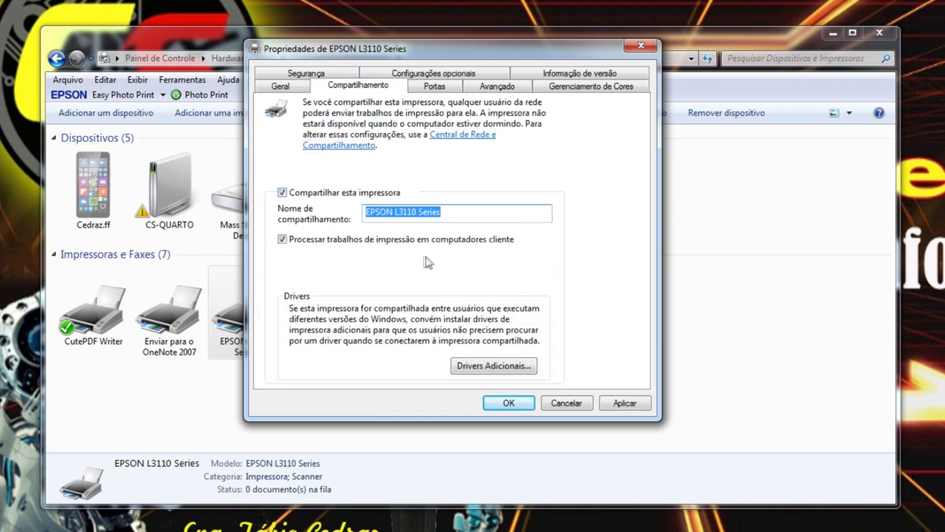
left_click(646, 407)
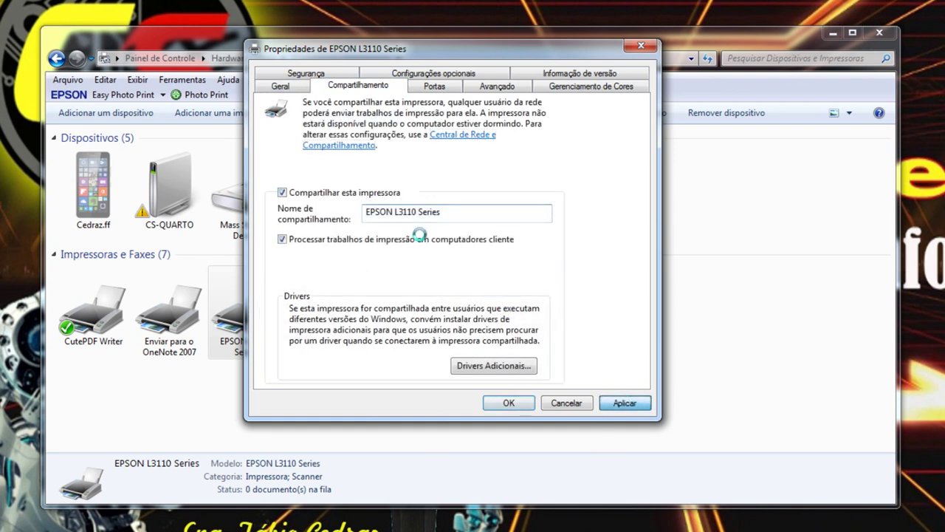
Step: Review the port and advanced settings in the EPSON L3110 Series properties, ending on the general settings
left_click(436, 86)
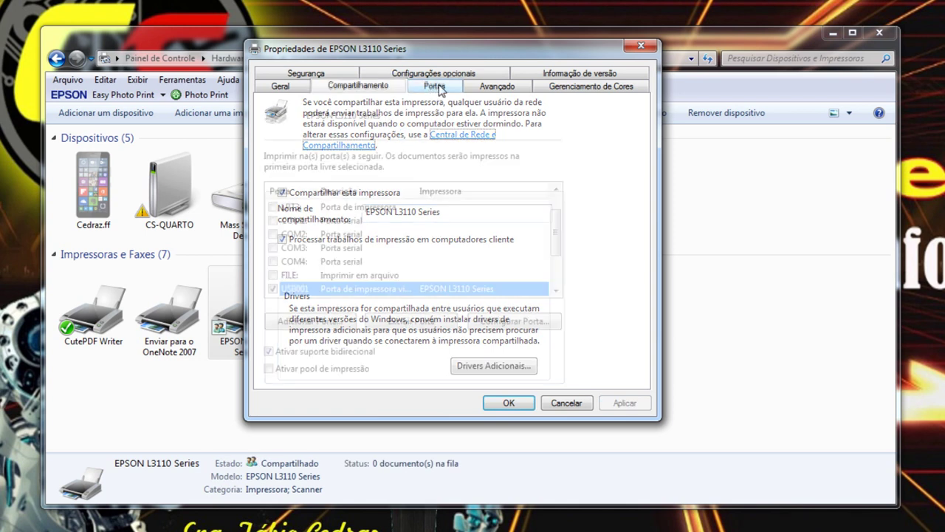
left_click(497, 87)
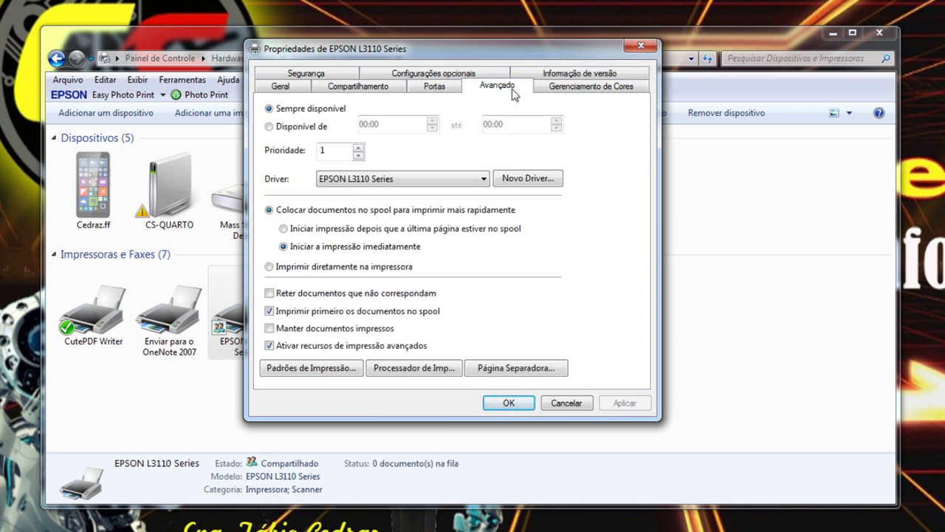
left_click(351, 77)
left_click(417, 86)
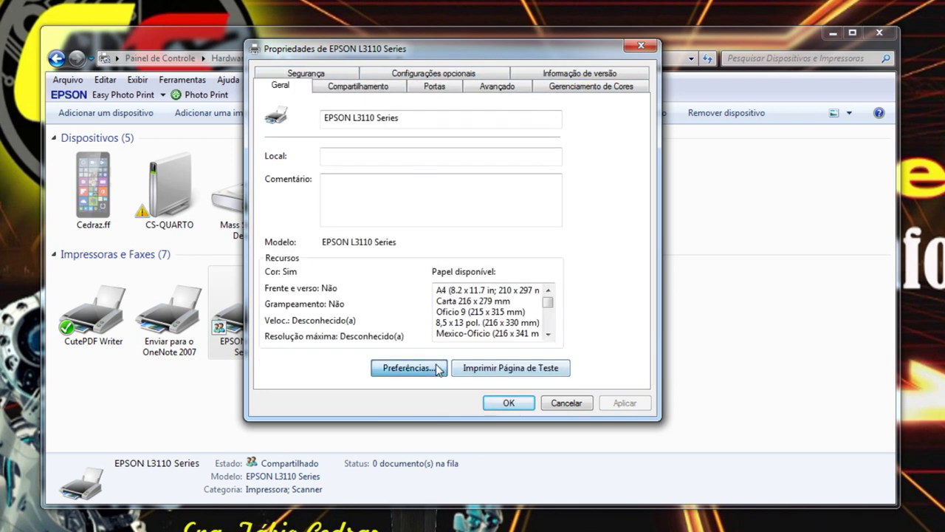
Step: Open the printing preferences of EPSON L3110 Series and close the Devices and Printers window covering them
left_click(433, 367)
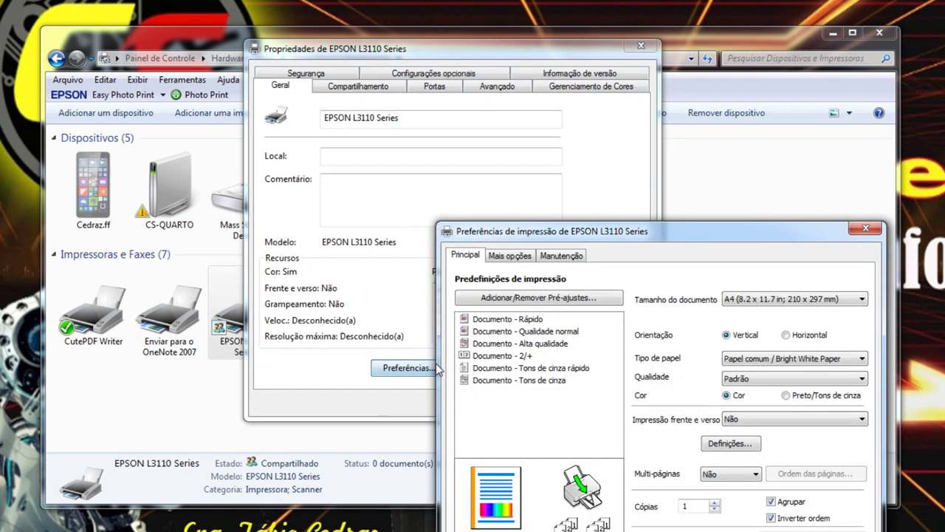
left_click(686, 220)
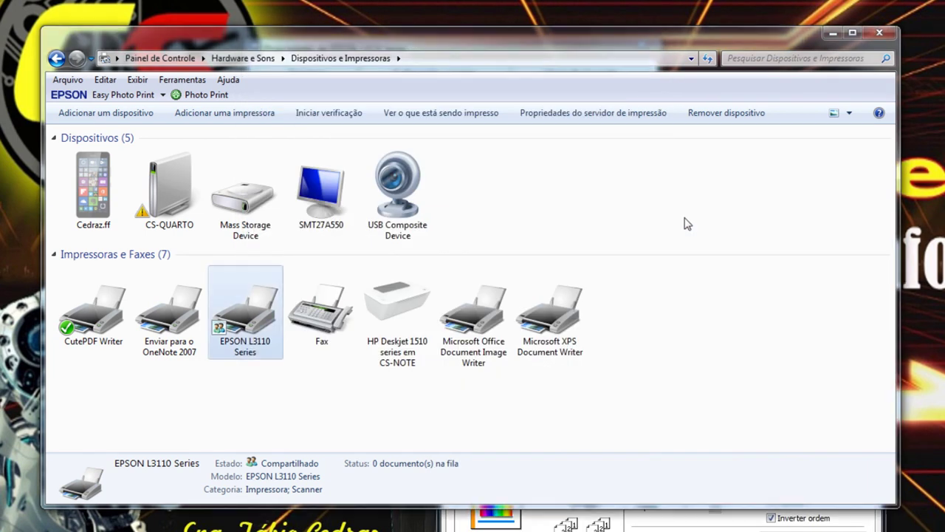
left_click(887, 35)
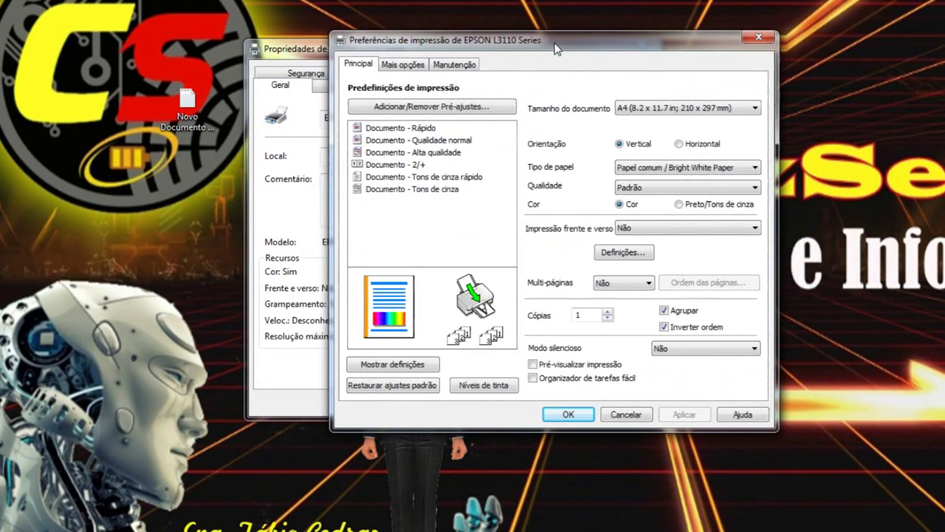
left_click_drag(557, 49, 562, 50)
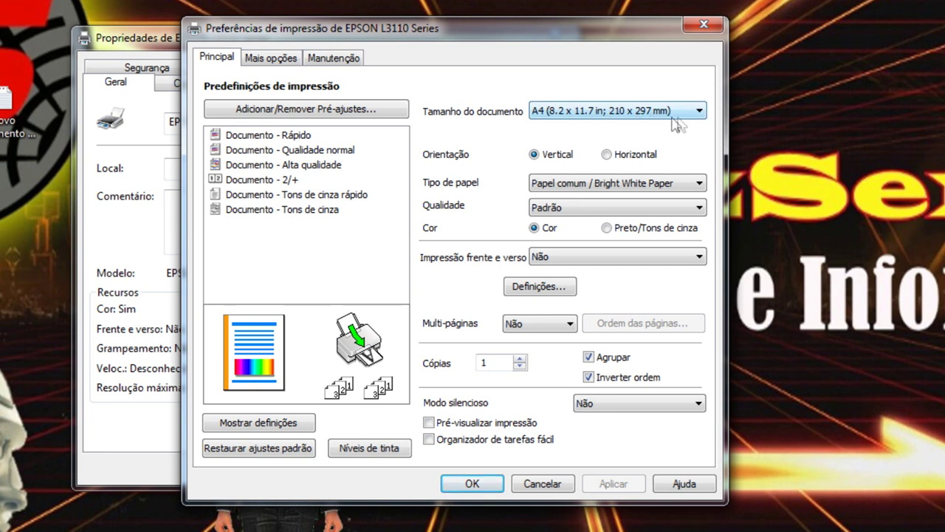
Step: Select the A4 (210 x 297 mm) document size with Vertical orientation, and check the available paper types
left_click(699, 112)
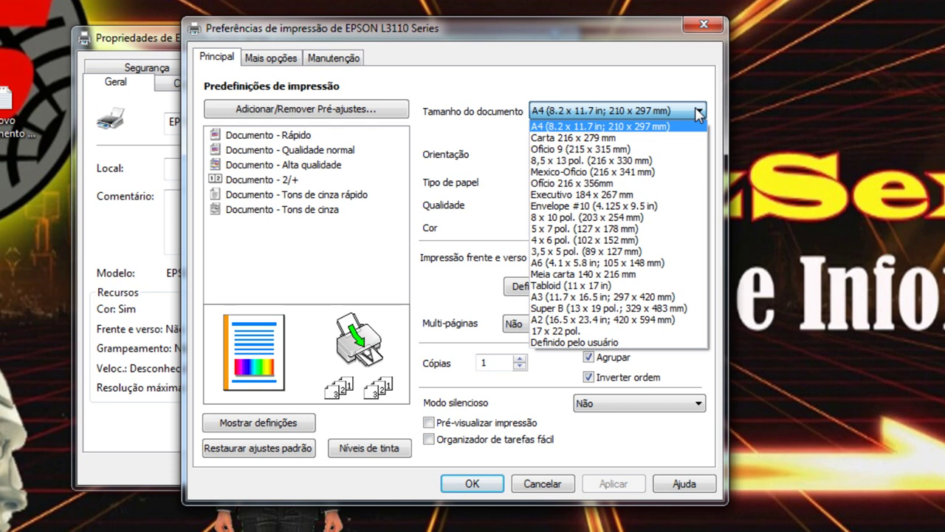
left_click(660, 127)
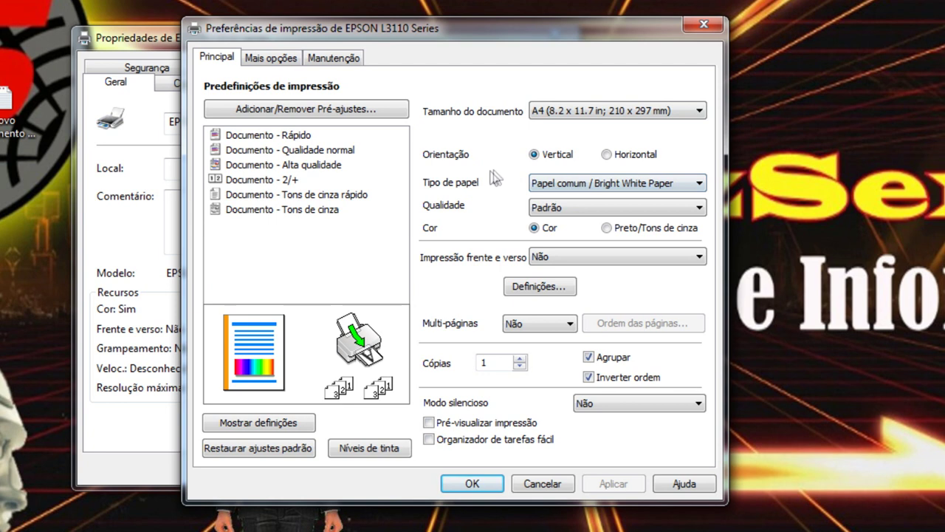
left_click(606, 154)
left_click(543, 160)
left_click(682, 185)
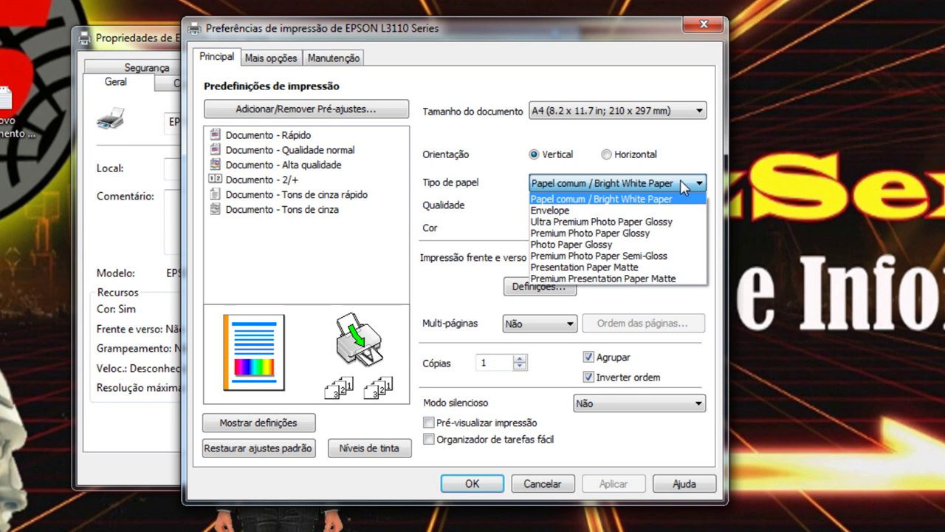
left_click(680, 184)
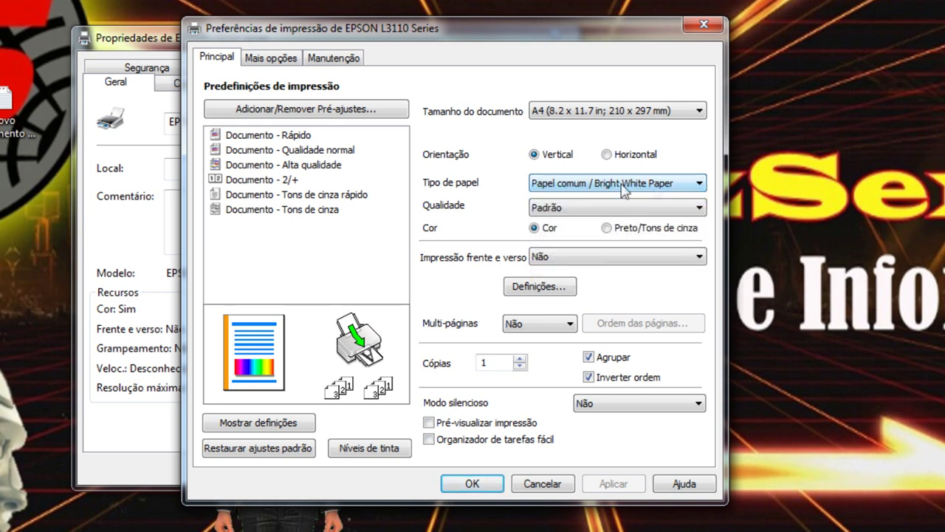
Step: Set the print quality to Padrão, check the two-sided printing options, and accept the printing preferences
left_click(633, 208)
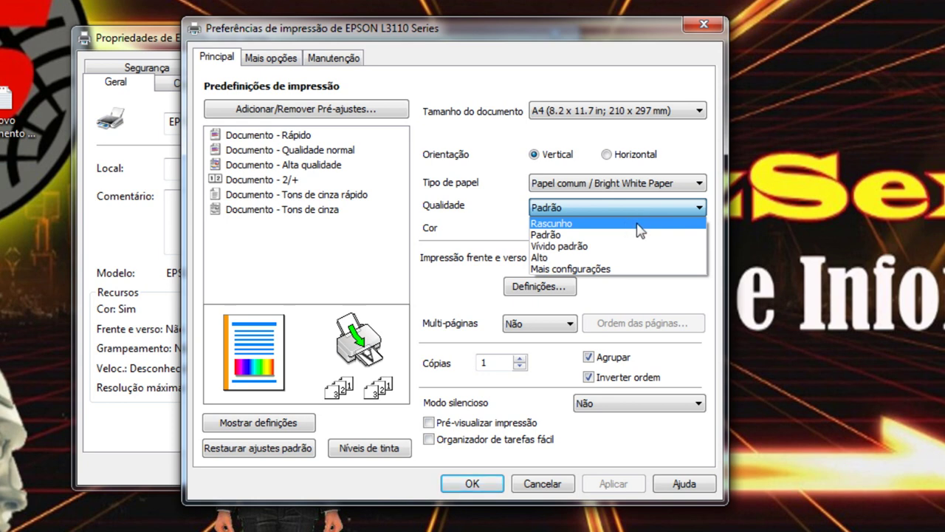
left_click(597, 237)
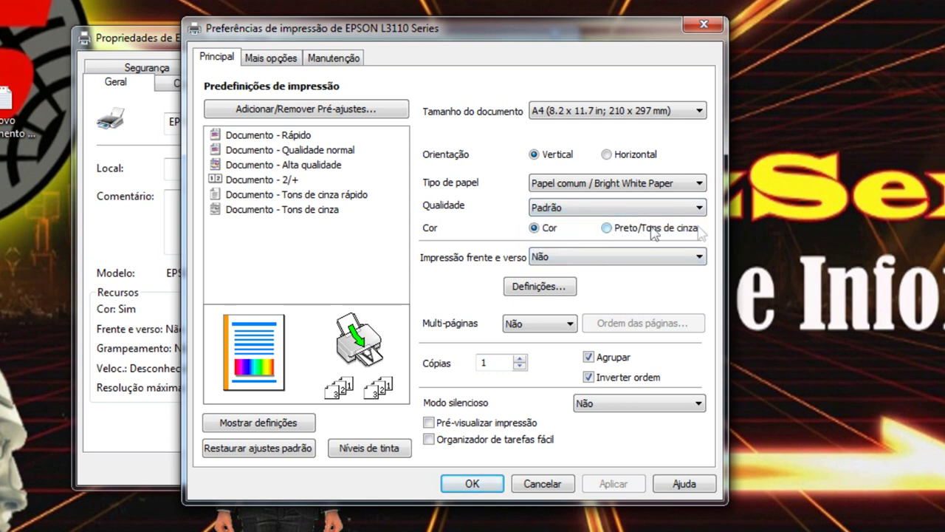
left_click(615, 259)
left_click(613, 257)
left_click(467, 484)
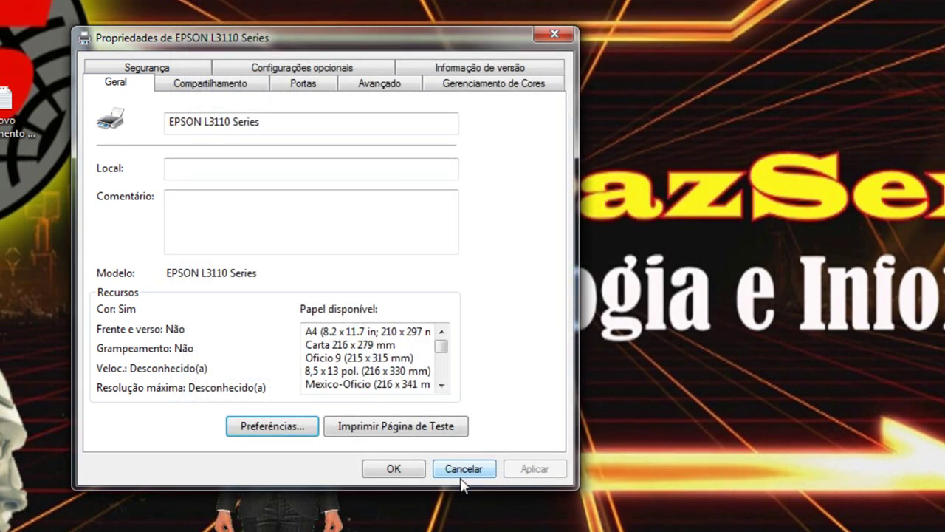